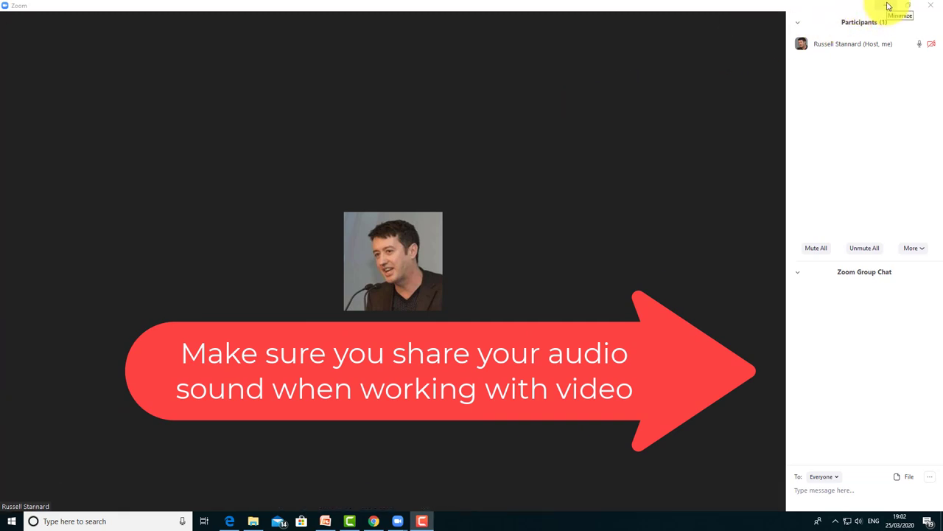
pyautogui.click(888, 6)
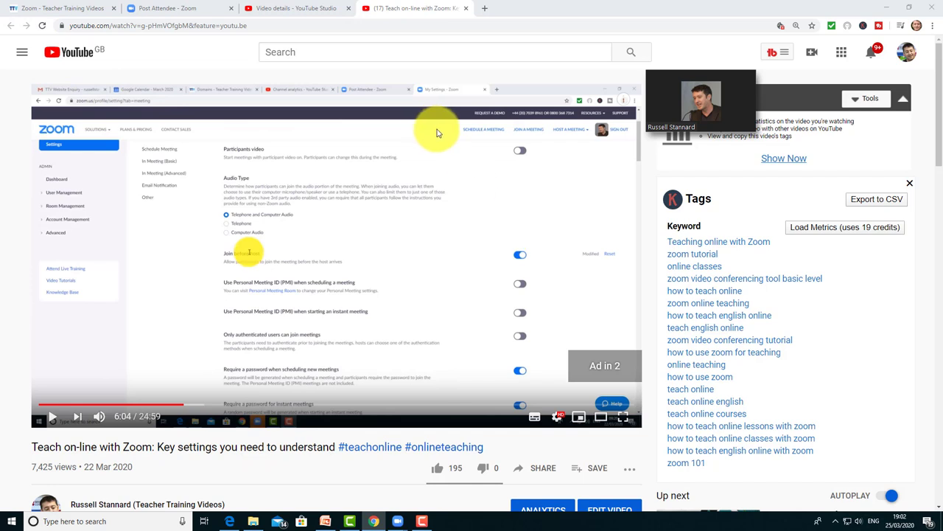
pyautogui.moveTo(746, 123)
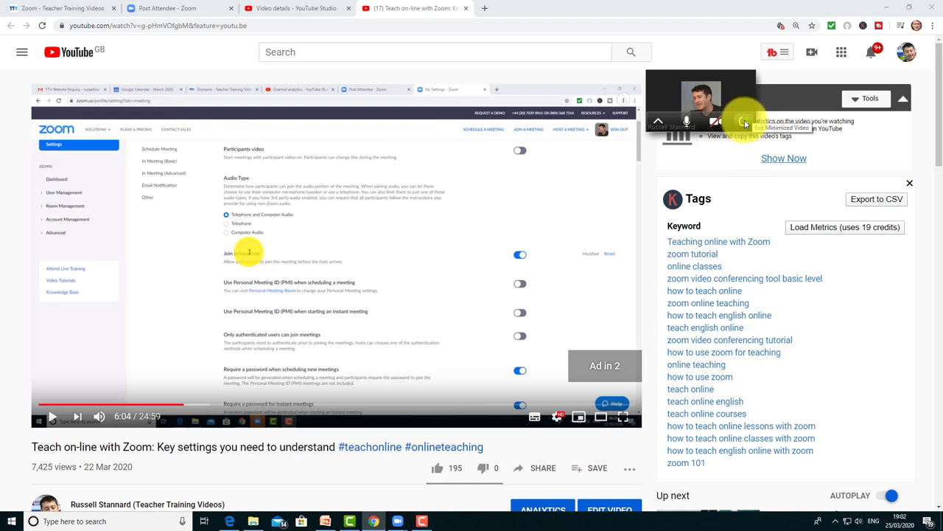
pyautogui.click(746, 122)
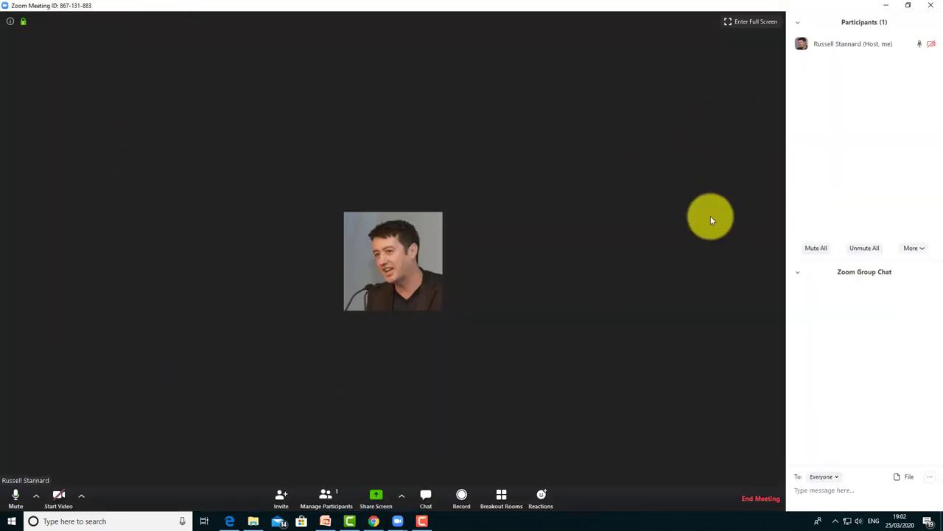
# Step: Share the Chrome window with the YouTube Zoom tutorial, including computer sound
pyautogui.click(375, 495)
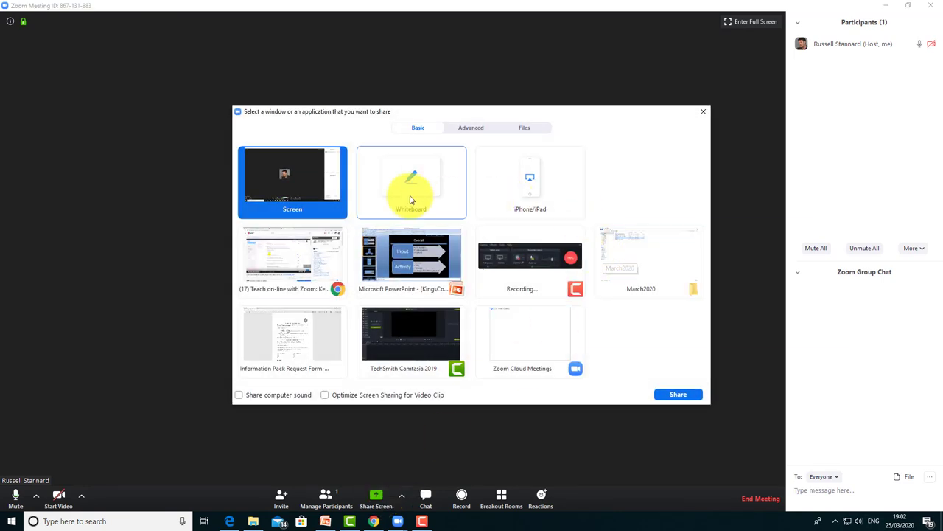
pyautogui.click(283, 265)
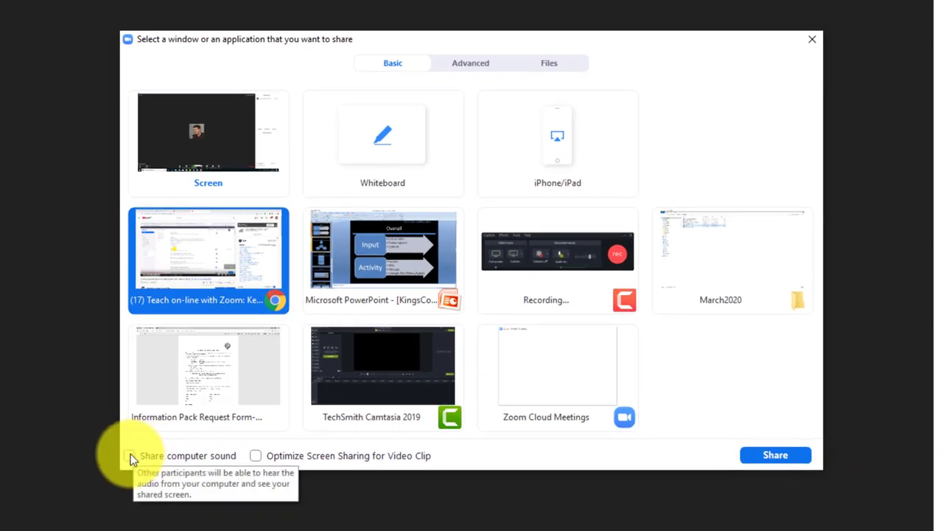
pyautogui.click(129, 456)
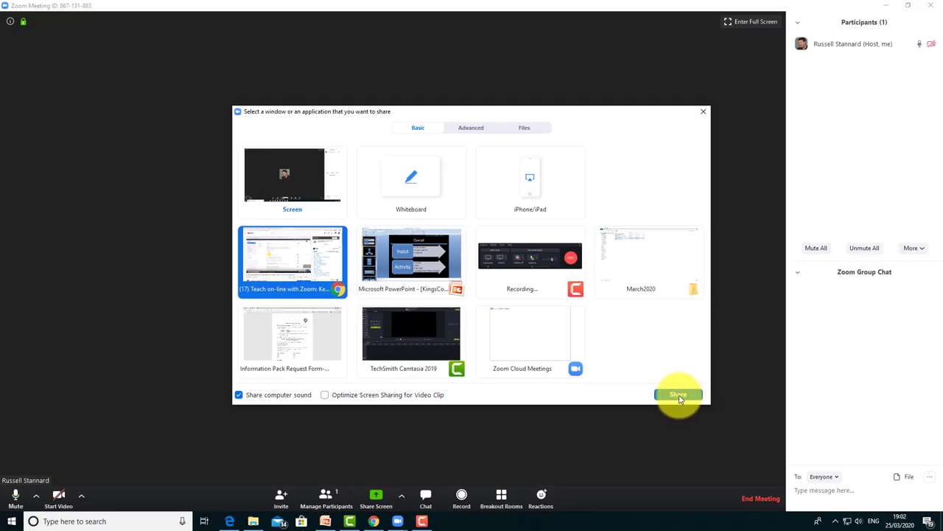
pyautogui.click(678, 396)
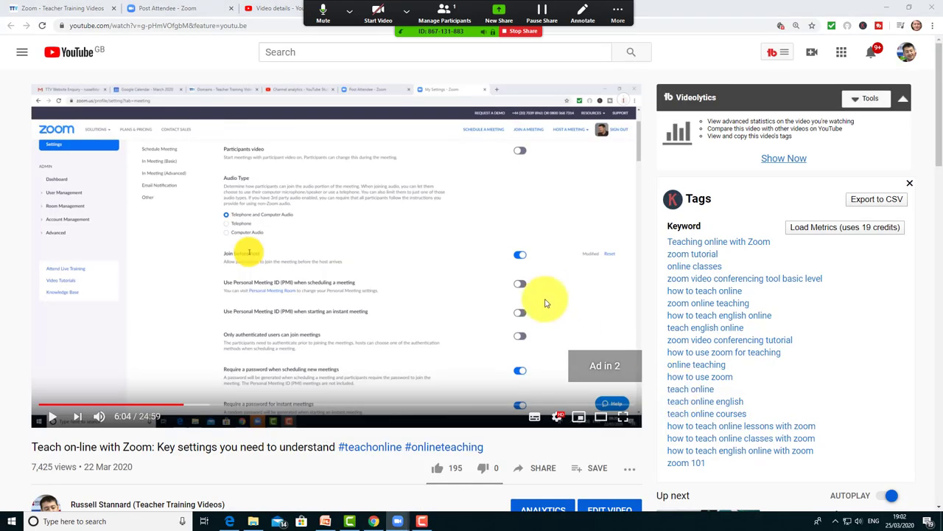
# Step: Play the tutorial, skip the ad, pause at 6:09, and show Zoom's annotation tools
pyautogui.click(54, 417)
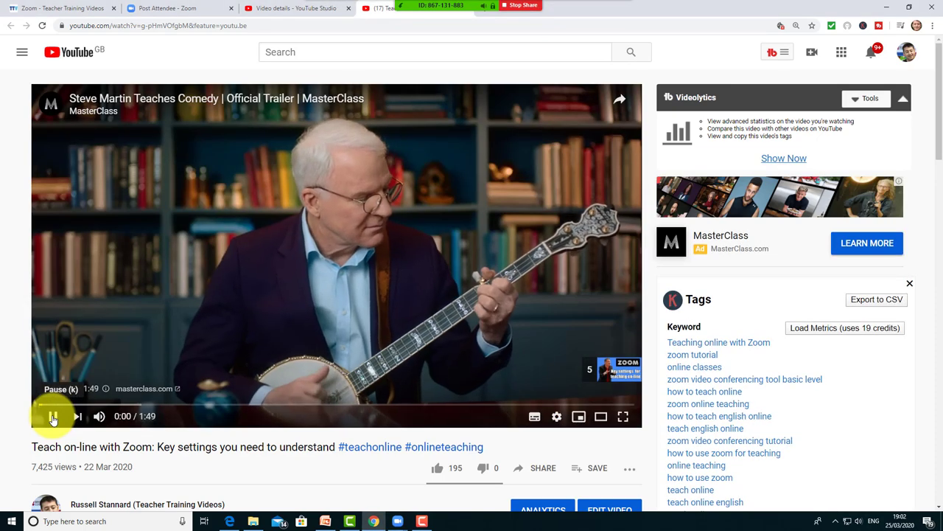
pyautogui.click(53, 417)
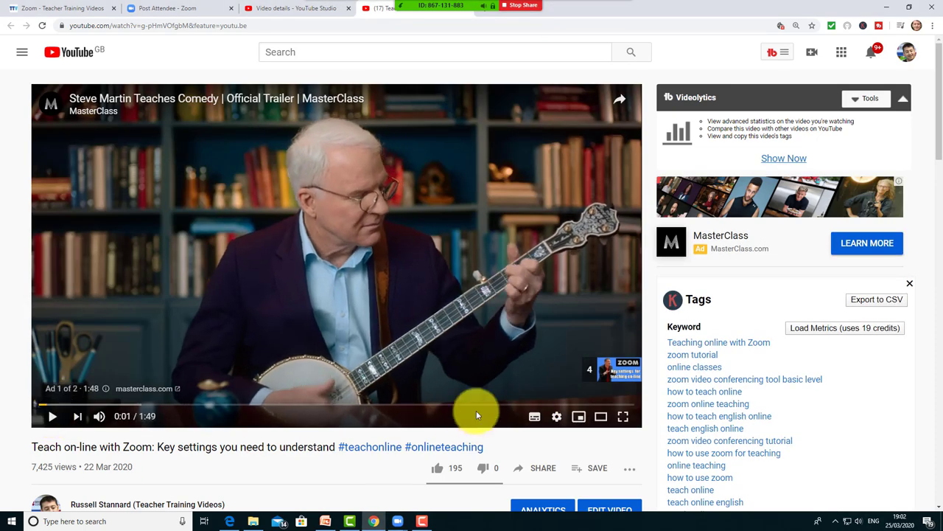
pyautogui.click(53, 417)
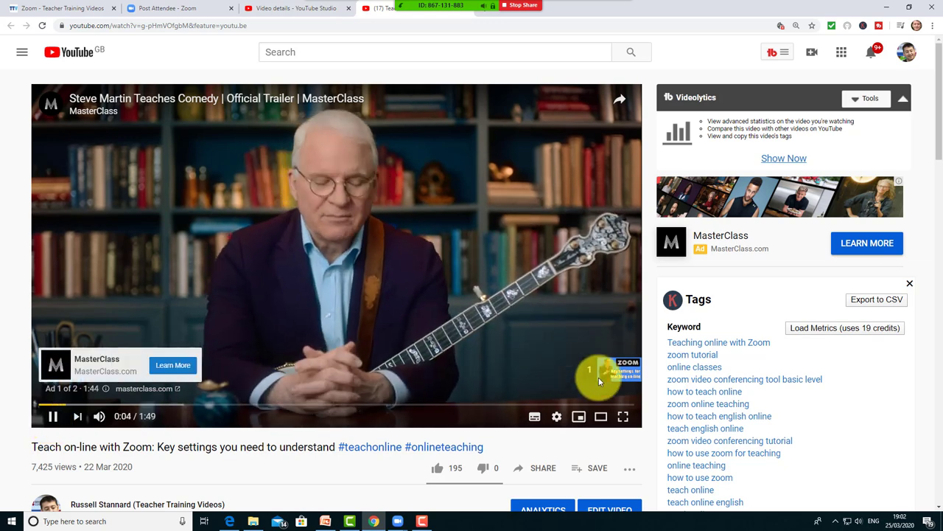
pyautogui.click(604, 375)
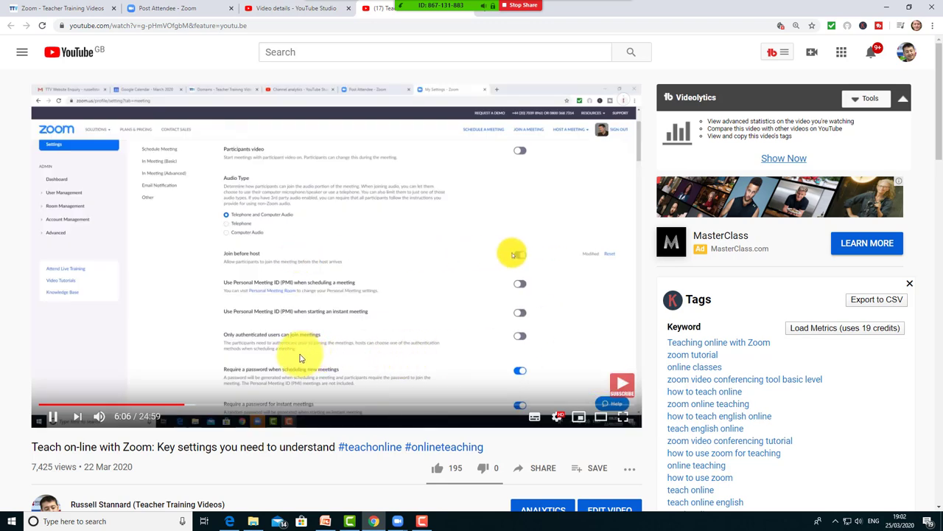
pyautogui.click(52, 415)
pyautogui.moveTo(492, 4)
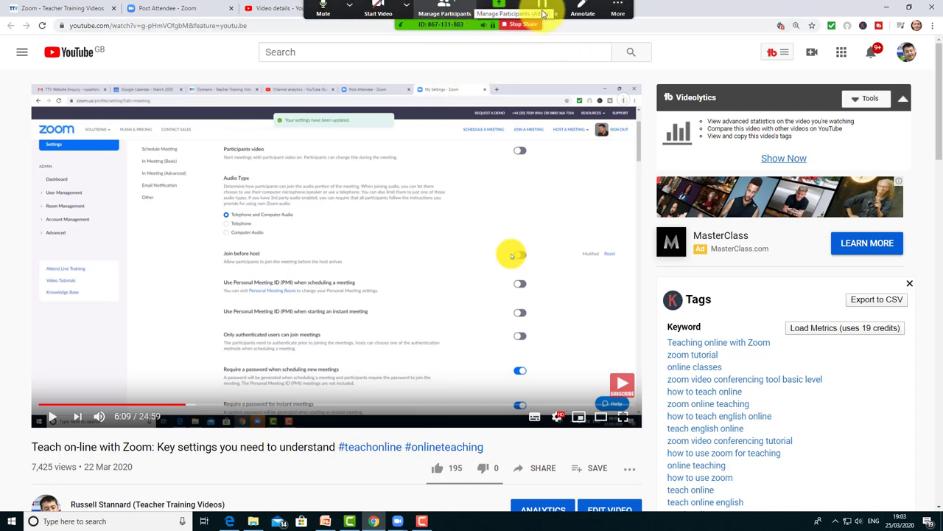
pyautogui.click(583, 10)
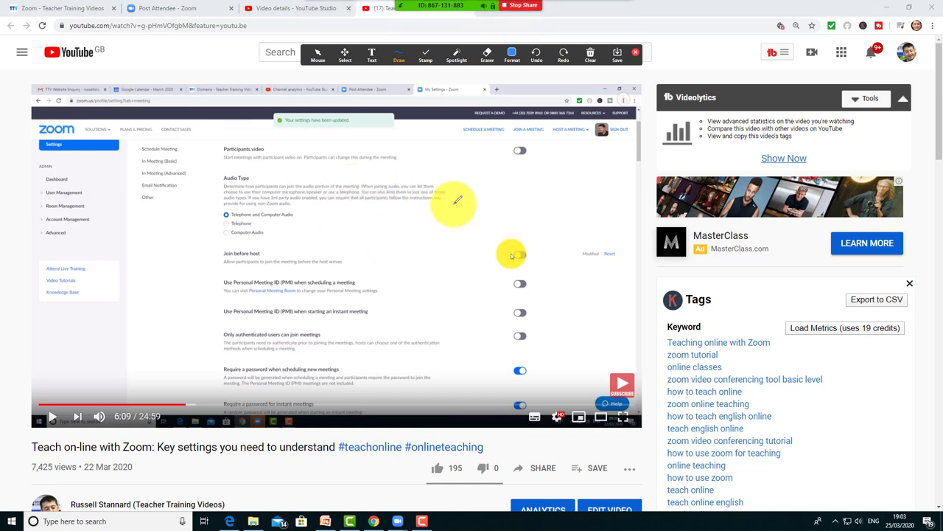
# Step: Draw blue circles around the Join before host toggle and the Audio Type options
pyautogui.moveTo(453, 200)
pyautogui.mouseDown()
pyautogui.moveTo(516, 337)
pyautogui.moveTo(446, 193)
pyautogui.mouseUp()
pyautogui.moveTo(186, 196); pyautogui.dragTo(273, 194)
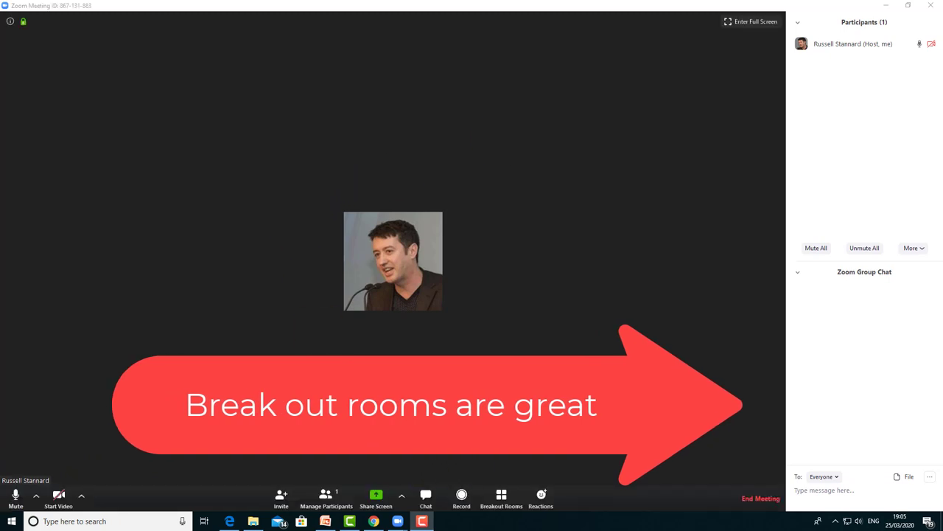
pyautogui.click(501, 495)
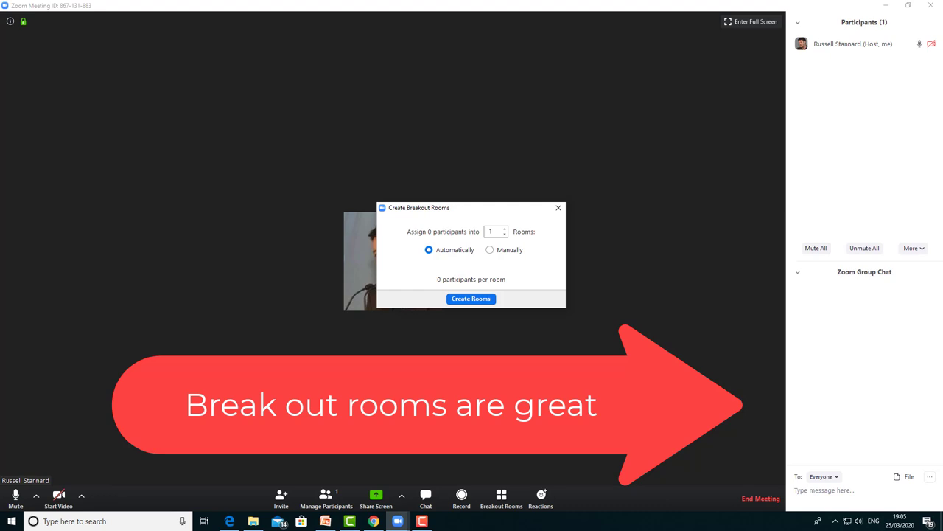
pyautogui.write('5')
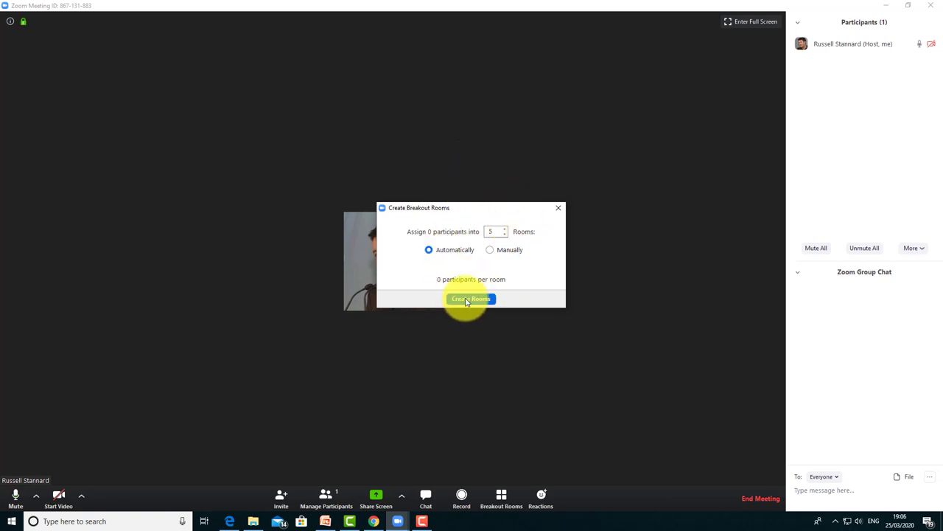
pyautogui.click(491, 231)
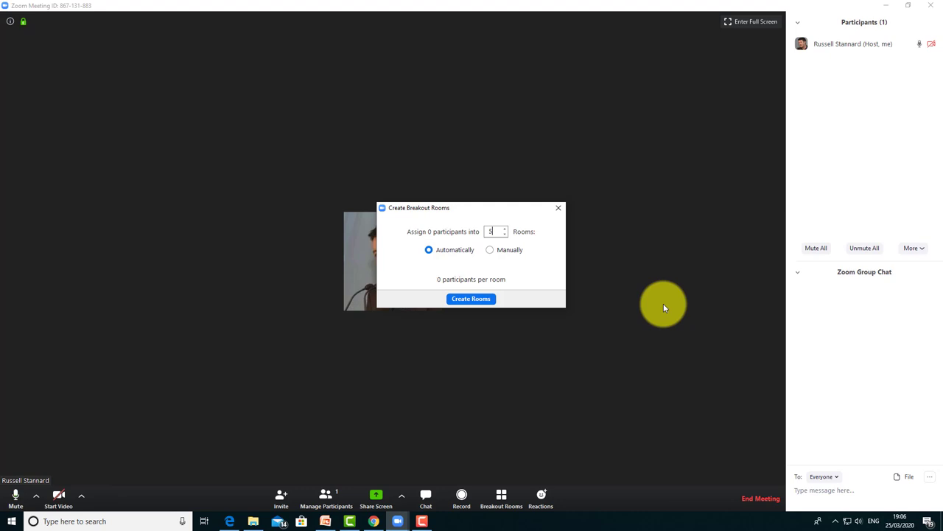
pyautogui.click(558, 207)
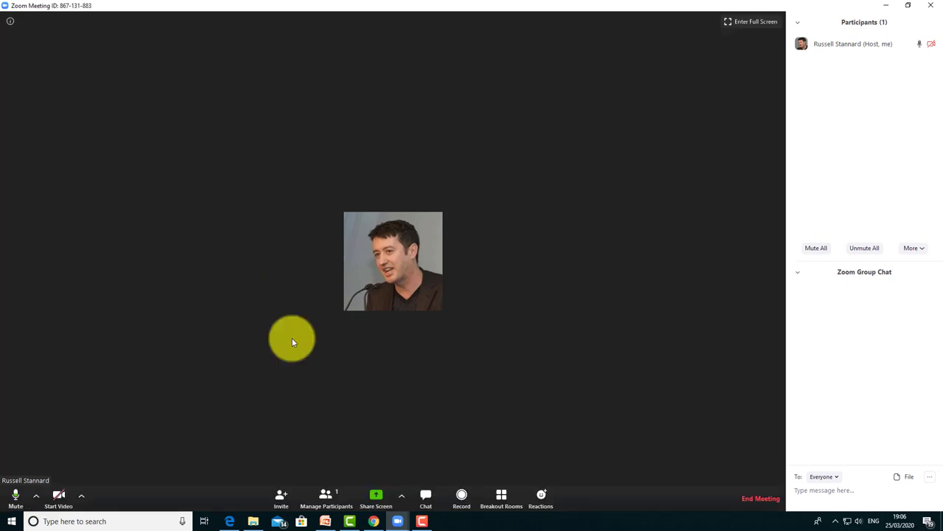
pyautogui.click(504, 502)
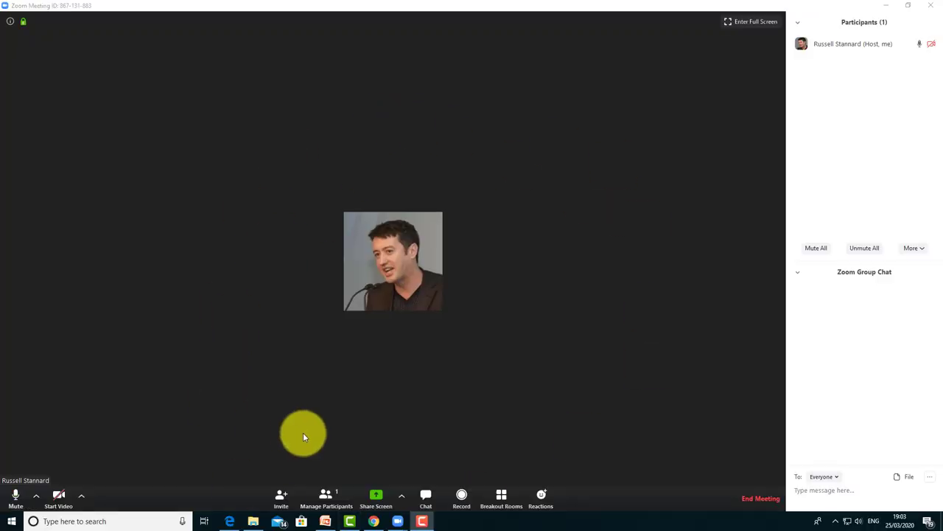
pyautogui.click(887, 5)
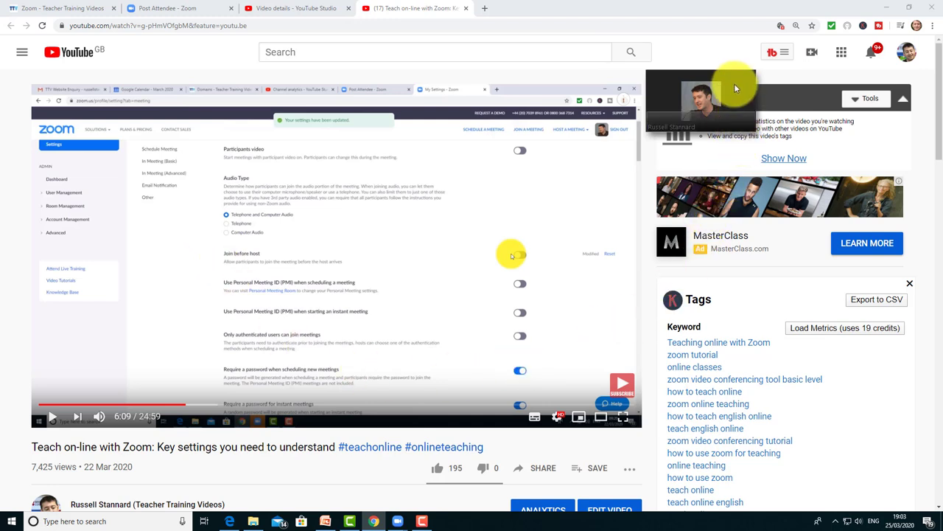
pyautogui.moveTo(734, 87)
pyautogui.doubleClick(736, 120)
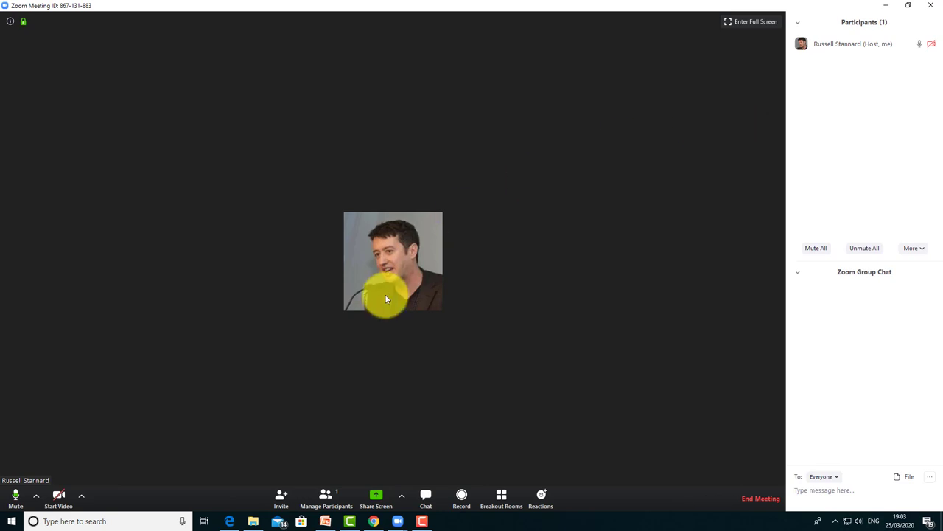
# Step: Open Zoom's share picker listing the screen, whiteboard, iPhone/iPad and open windows
pyautogui.click(376, 495)
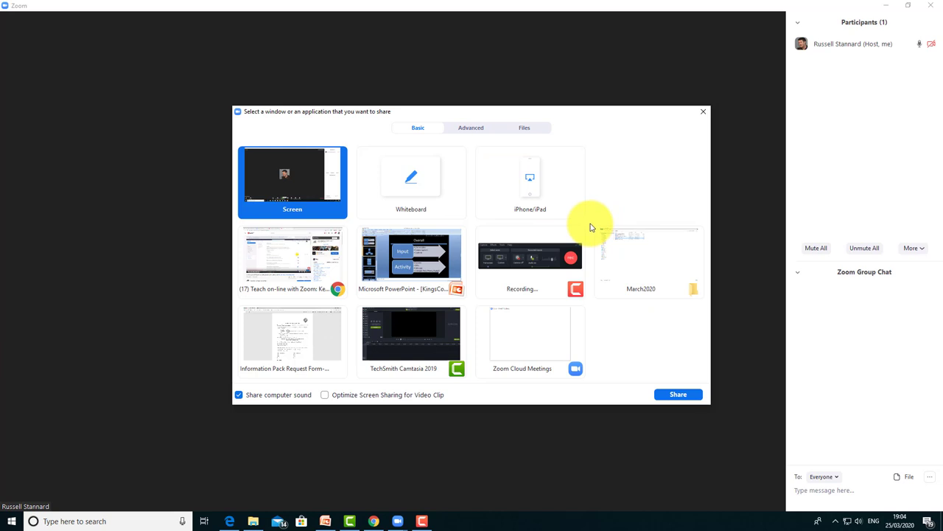
# Step: In Advanced Sharing Options, keep One participant and All Participants, and set Only Host to start sharing
pyautogui.moveTo(456, 474)
pyautogui.click(402, 493)
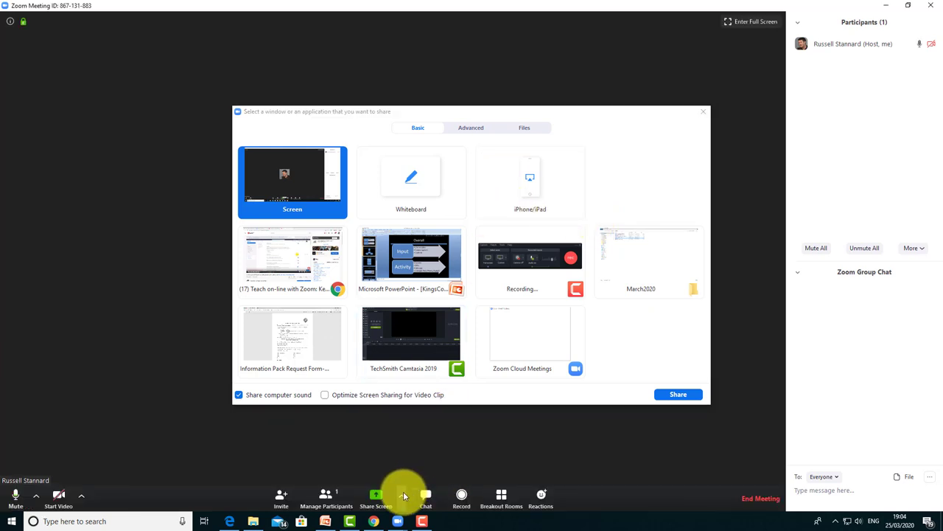
pyautogui.click(416, 474)
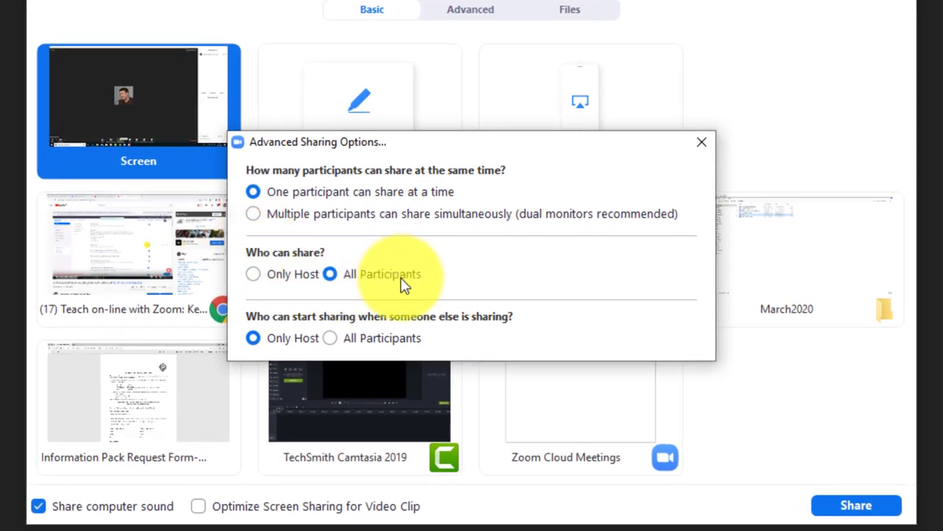
pyautogui.click(702, 142)
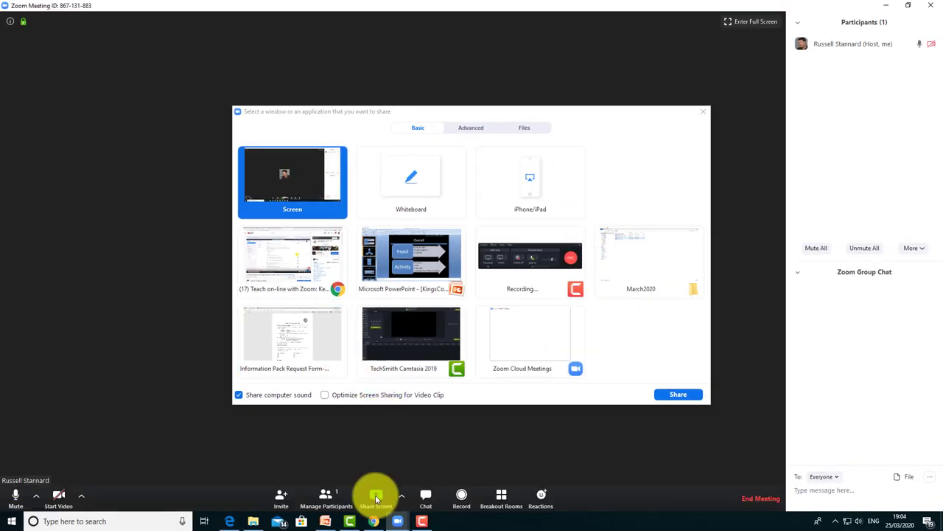
pyautogui.click(402, 494)
pyautogui.click(420, 476)
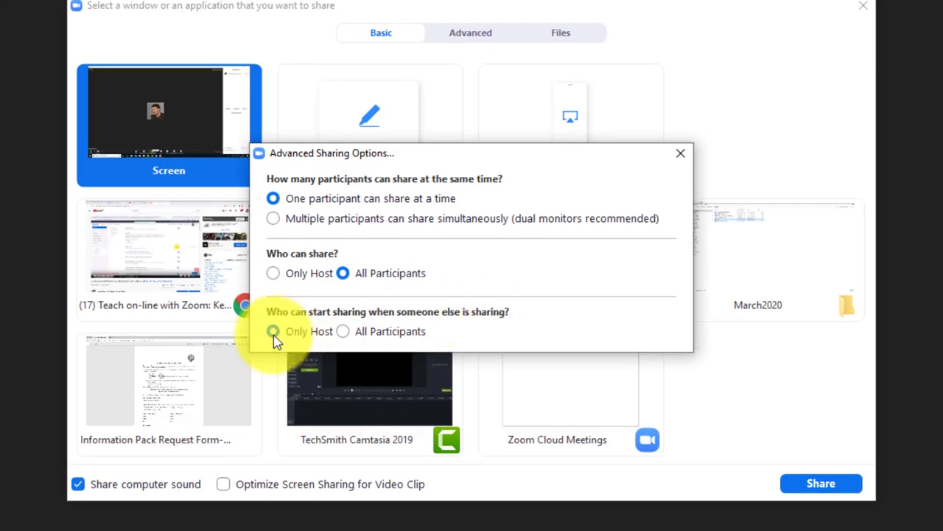
pyautogui.click(274, 332)
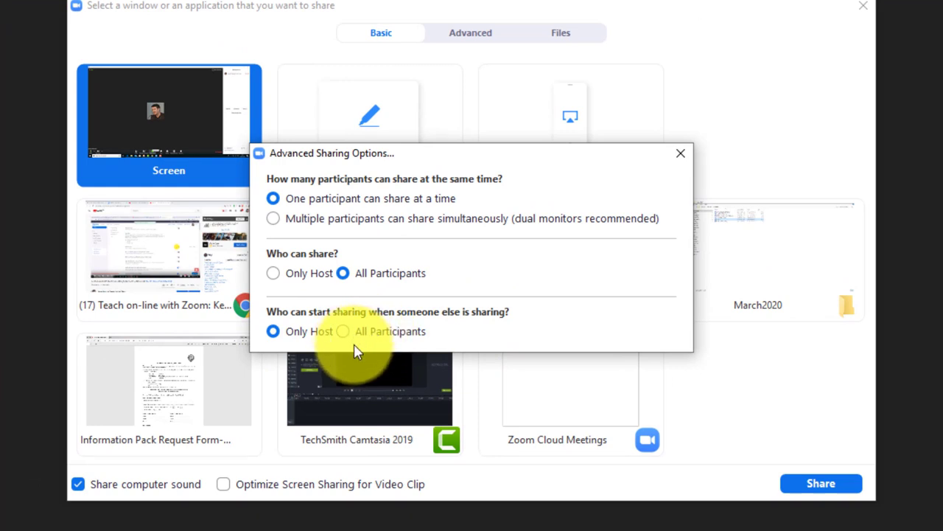
pyautogui.click(680, 153)
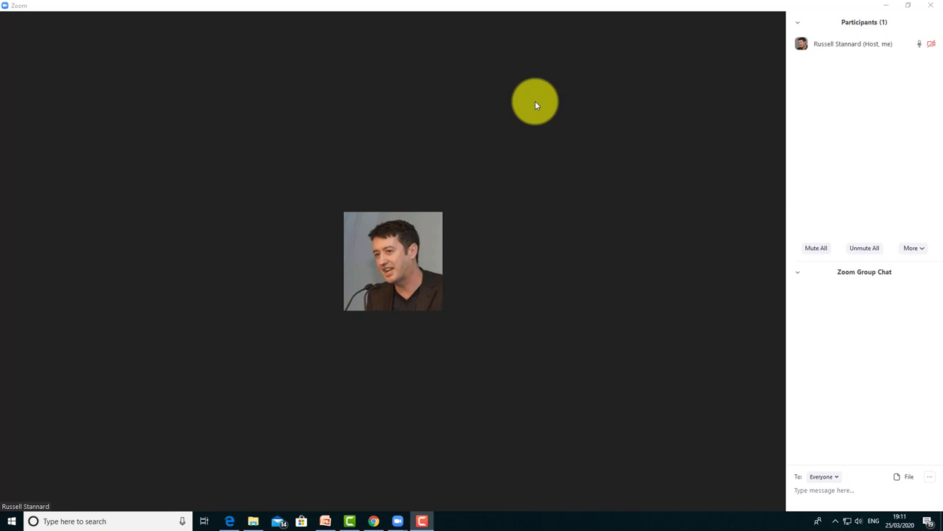
# Step: Share the 'Google Earth - Google Chrome' window with the meeting
pyautogui.moveTo(295, 359)
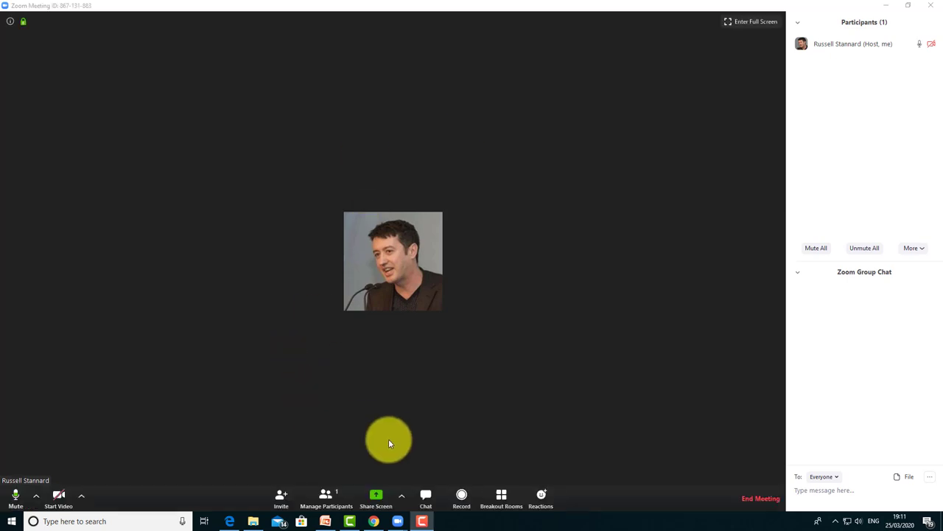
pyautogui.click(376, 500)
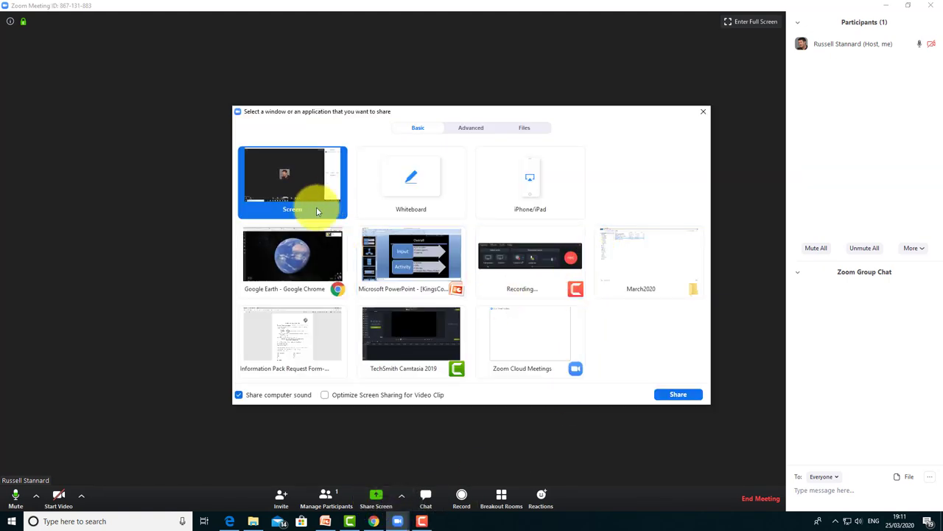
pyautogui.click(292, 260)
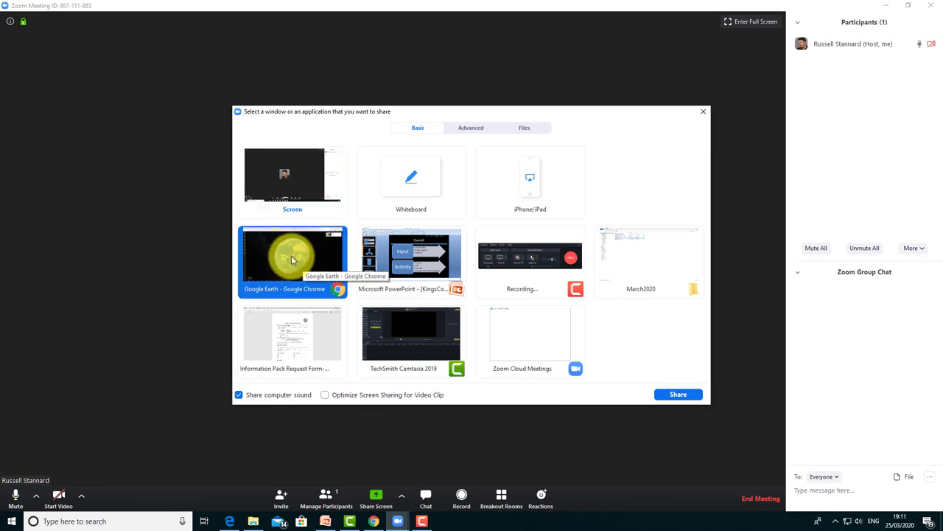
pyautogui.click(678, 395)
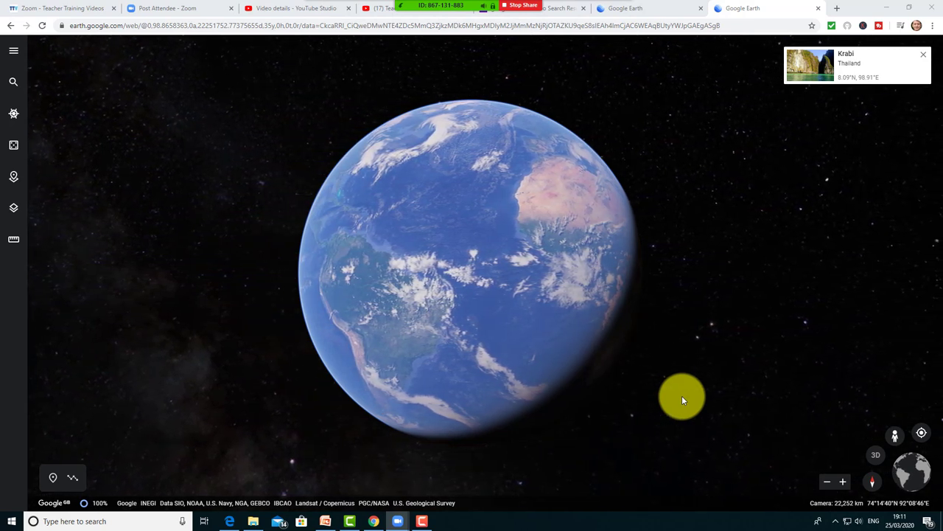
# Step: Search Google Earth for 'big ben' to fly to it in London
pyautogui.click(14, 84)
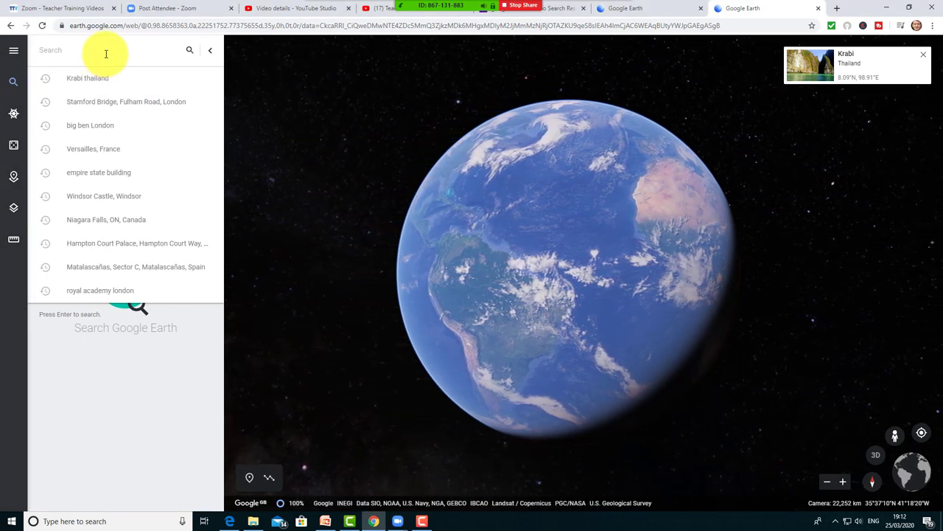
pyautogui.write('bi')
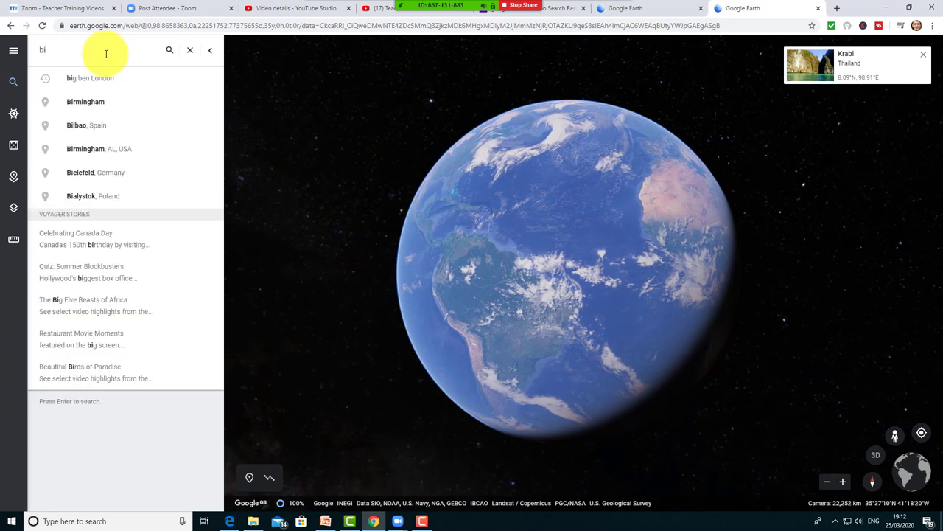
pyautogui.write('g be')
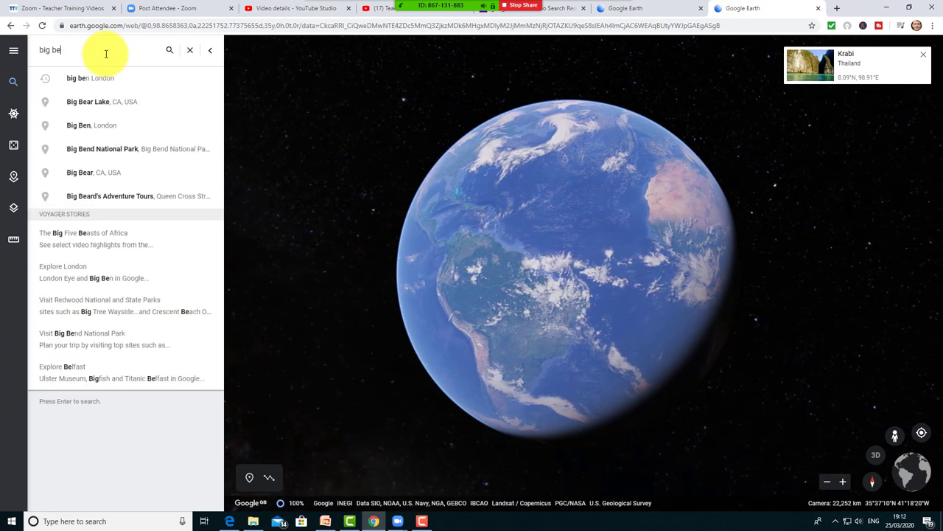
pyautogui.write('n')
pyautogui.press('Return')
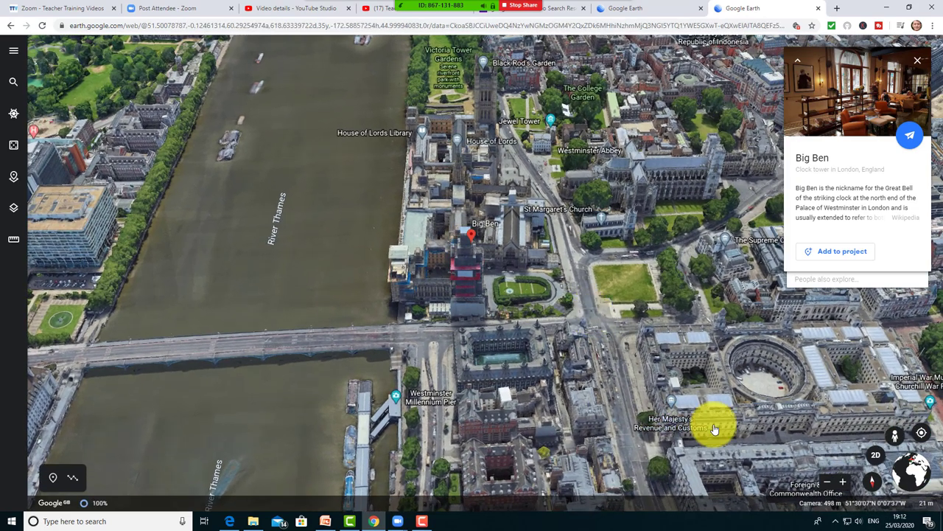
# Step: Toggle between 2D and 3D views and pan around Westminster, ending in 3D on Big Ben
pyautogui.click(876, 455)
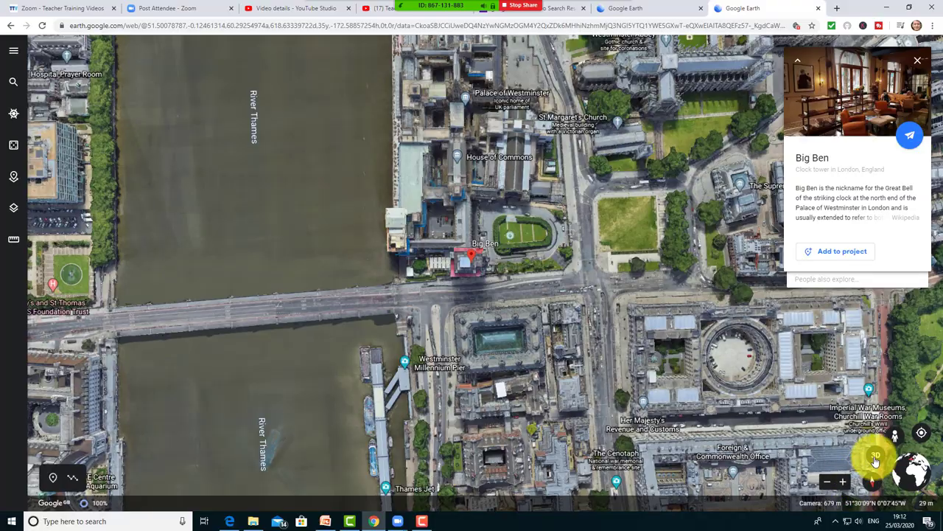
pyautogui.click(875, 456)
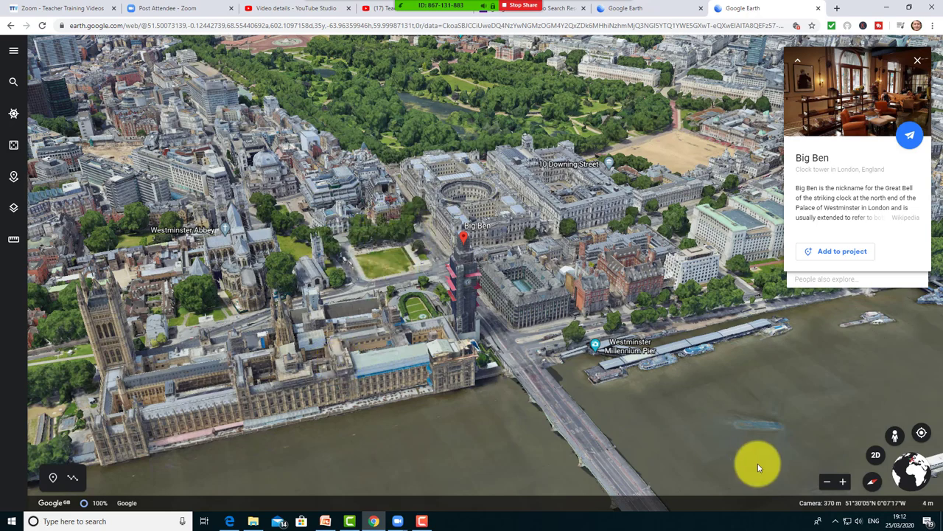
pyautogui.click(875, 458)
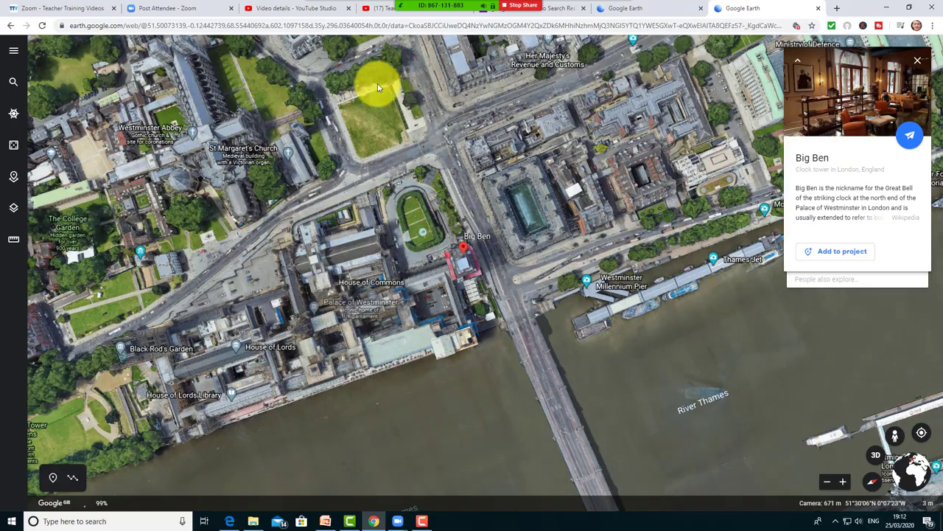
pyautogui.moveTo(375, 88); pyautogui.dragTo(535, 187)
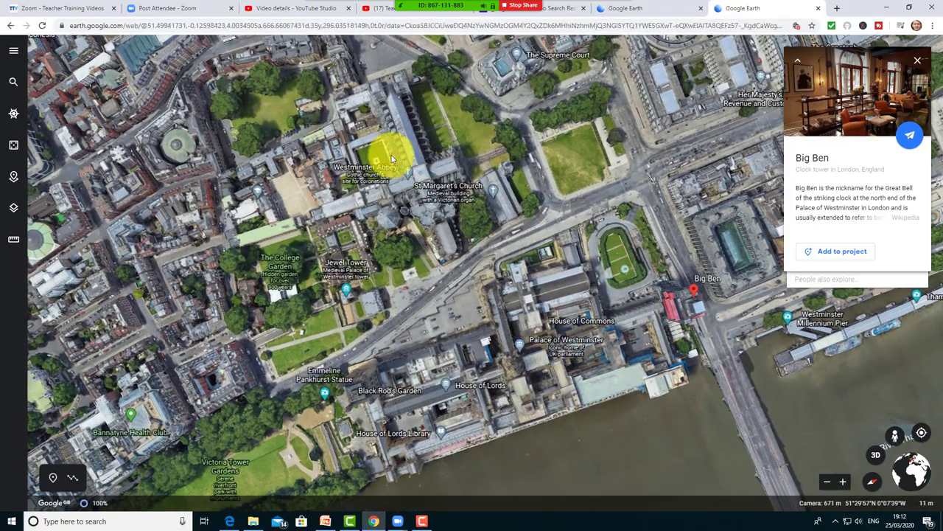
pyautogui.click(876, 455)
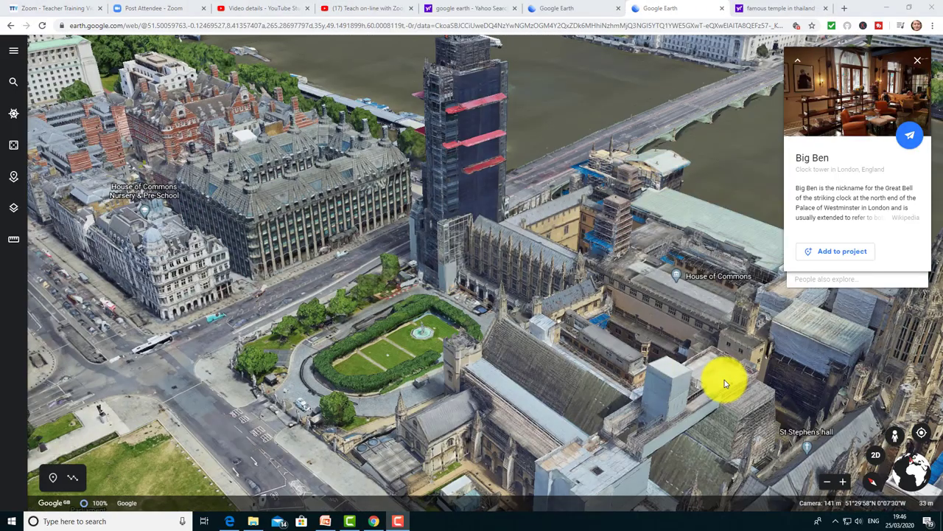
# Step: Pan and zoom toward the Palace of Westminster, then drag the Pegman toward Street View
pyautogui.moveTo(724, 379); pyautogui.dragTo(630, 364)
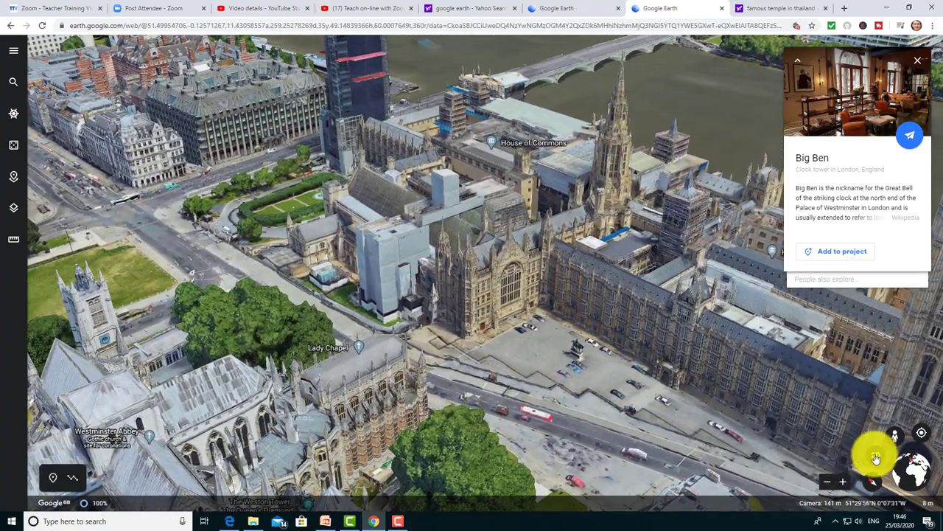
pyautogui.click(844, 483)
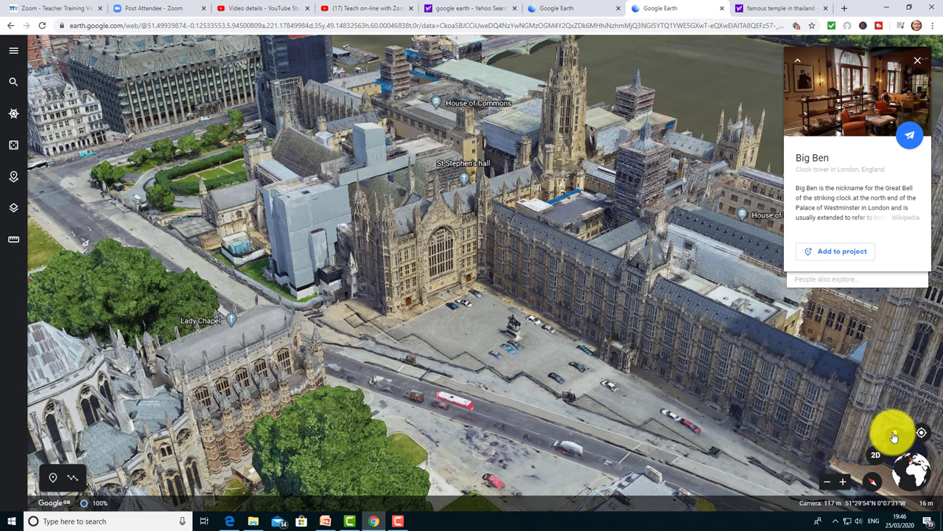
pyautogui.moveTo(889, 437); pyautogui.dragTo(538, 398)
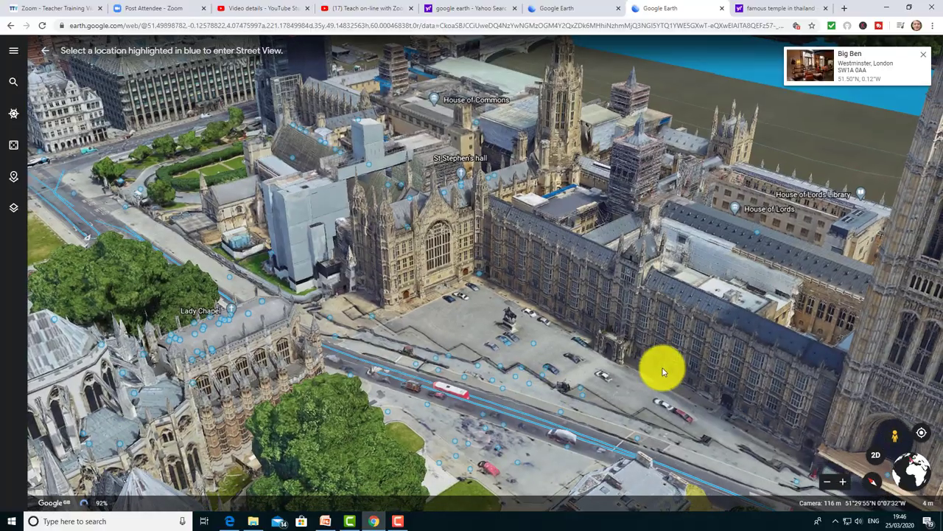